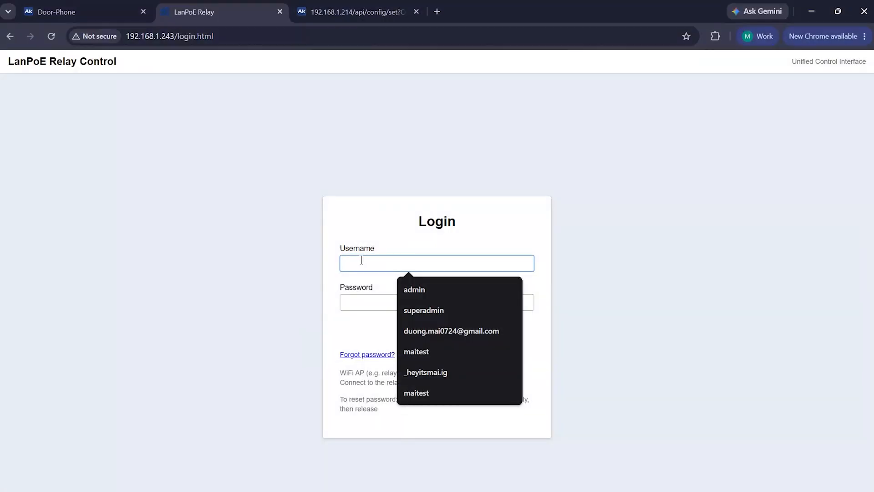
Log in to the relay's web interface with the admin username and its password.
text(admin)
key(Tab)
text(admin)
key(Return)
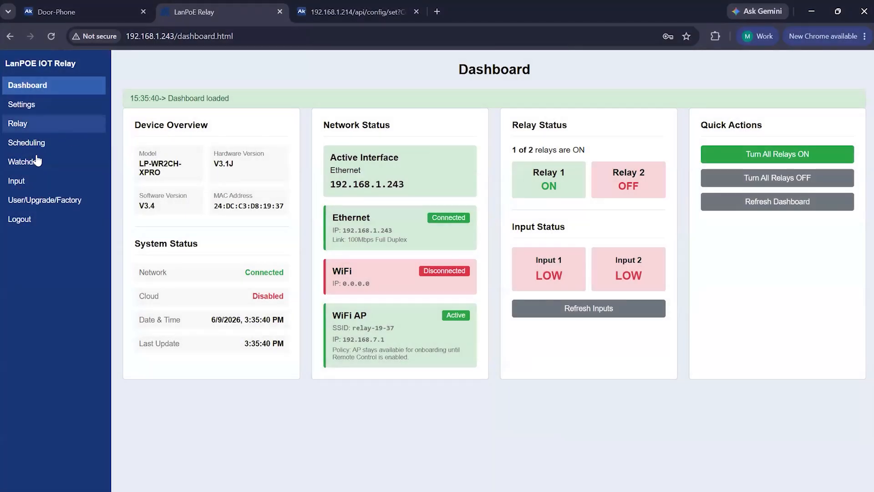
Open the Watchdog page and enable Watchdog #1.
click(36, 162)
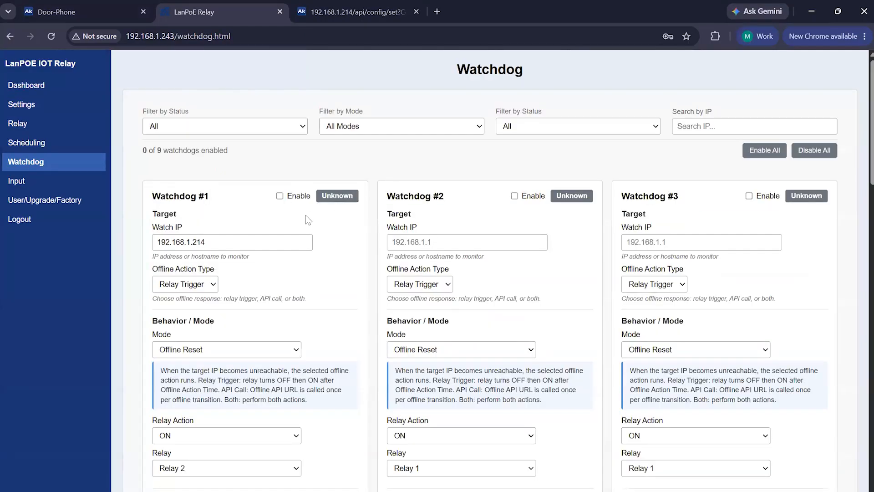
scroll(305, 215, down, 1)
click(284, 139)
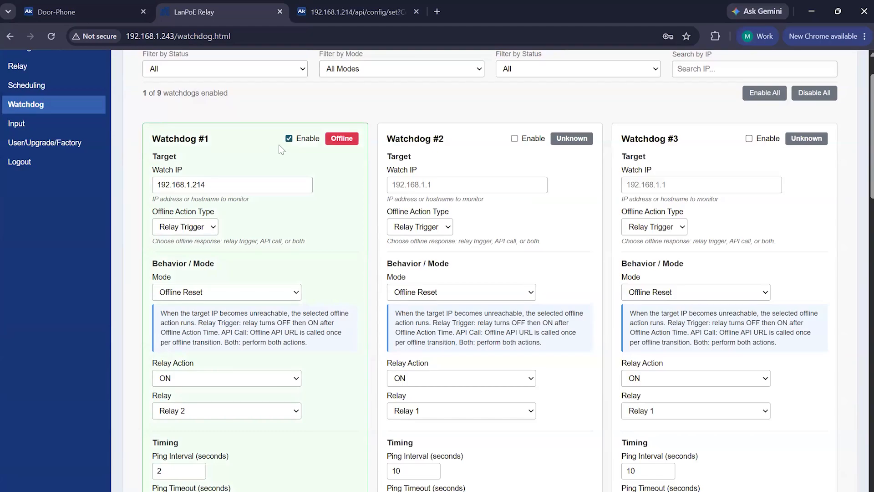
Review Watchdog #1's watch IP, offline action type options and behavior settings.
scroll(279, 145, down, 1)
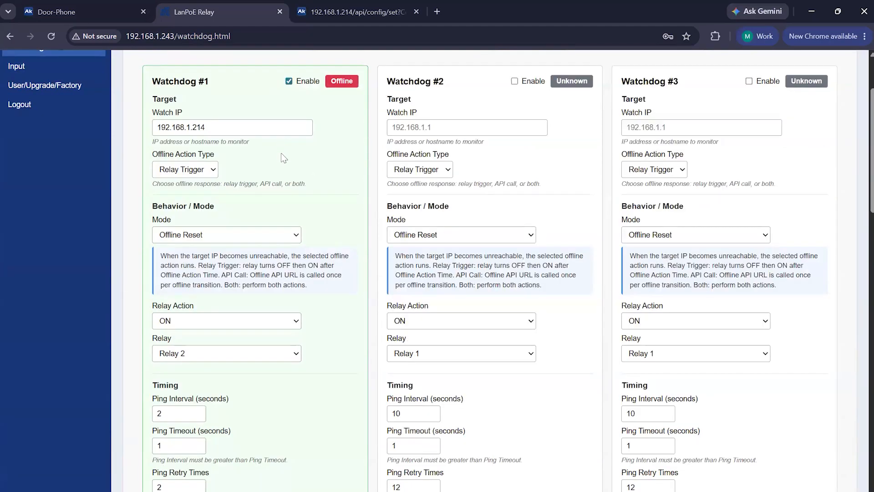
click(236, 130)
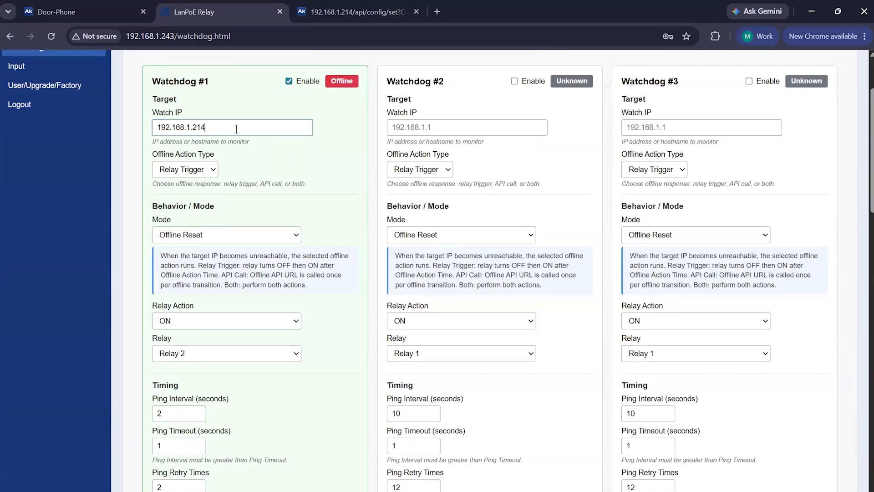
scroll(237, 129, down, 1)
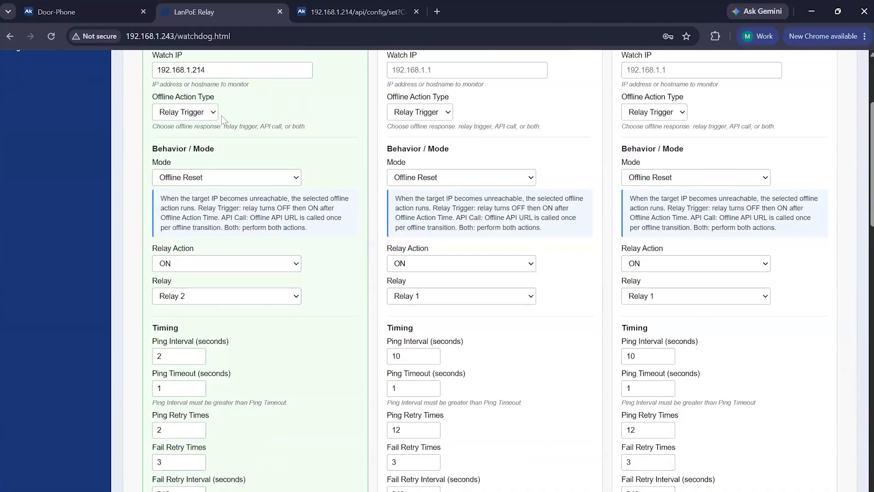
scroll(272, 170, up, 1)
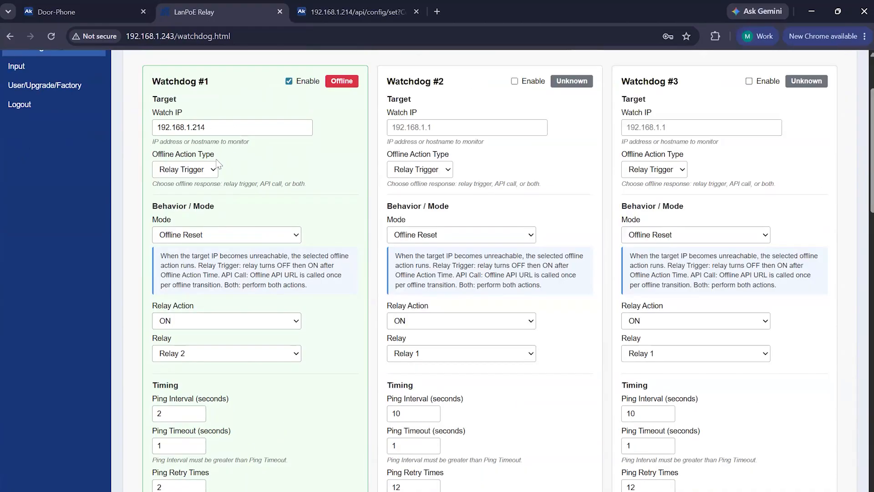
click(209, 171)
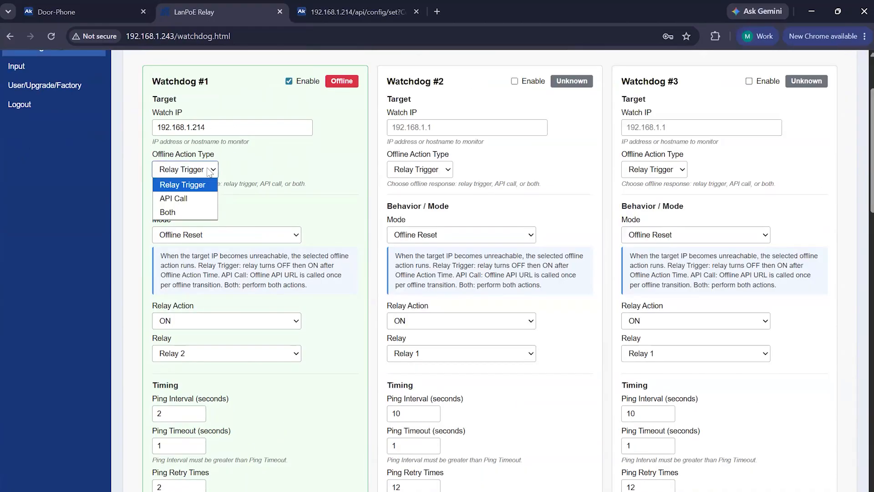
click(163, 201)
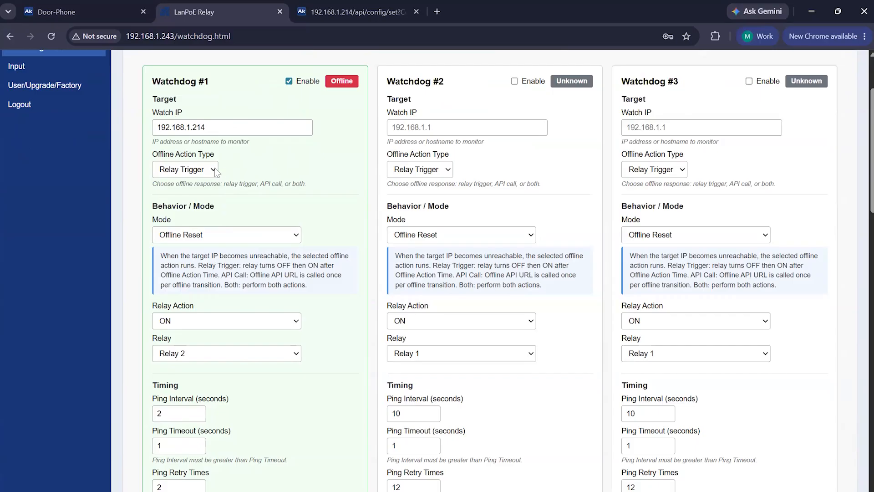
scroll(264, 201, down, 2)
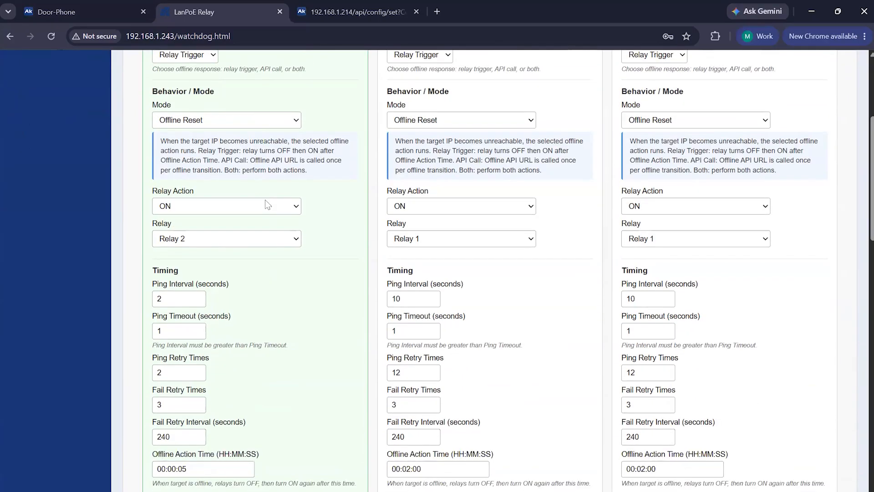
scroll(265, 200, up, 1)
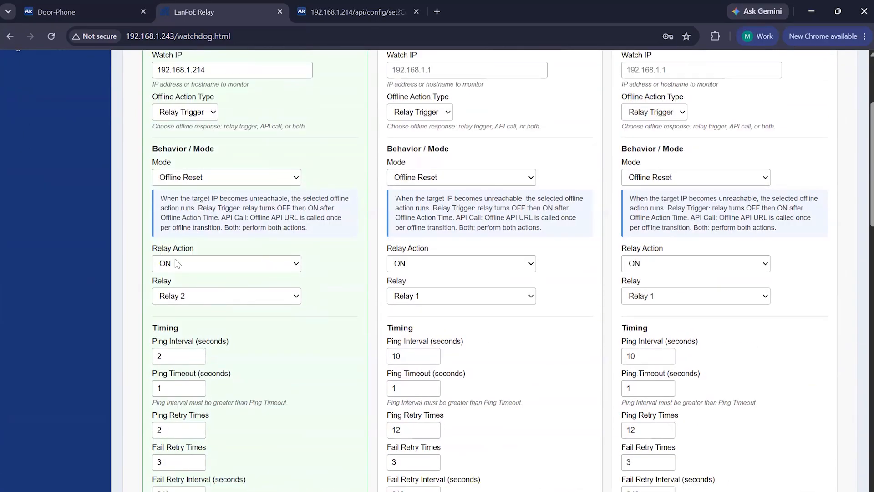
scroll(234, 270, down, 2)
scroll(267, 283, up, 1)
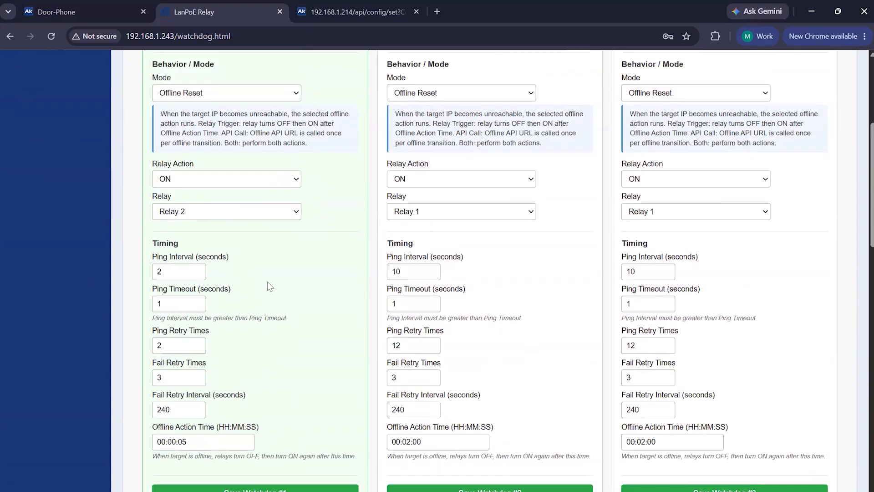
scroll(273, 284, up, 5)
scroll(284, 278, down, 5)
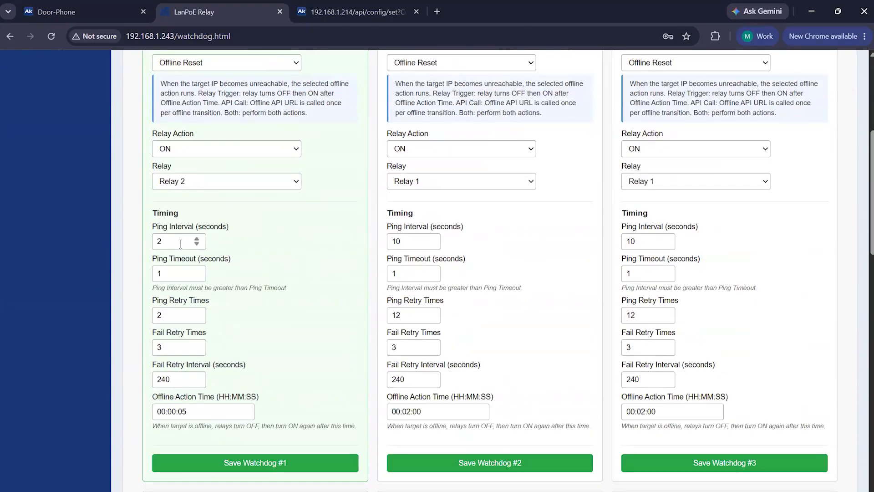
Go over Watchdog #1's timing fields and save Watchdog #1.
click(172, 314)
click(172, 347)
click(196, 379)
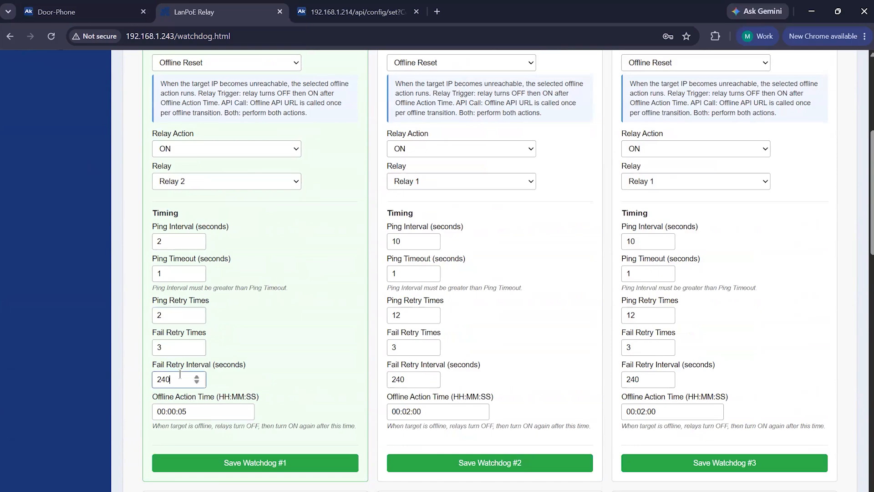
click(202, 411)
scroll(256, 342, down, 1)
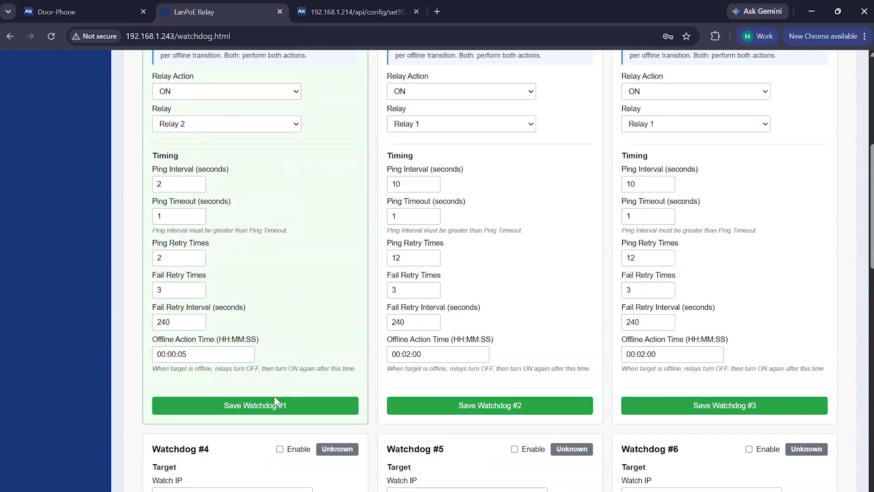
click(266, 461)
Visit the Relay page and return to the Watchdog page.
scroll(265, 401, up, 5)
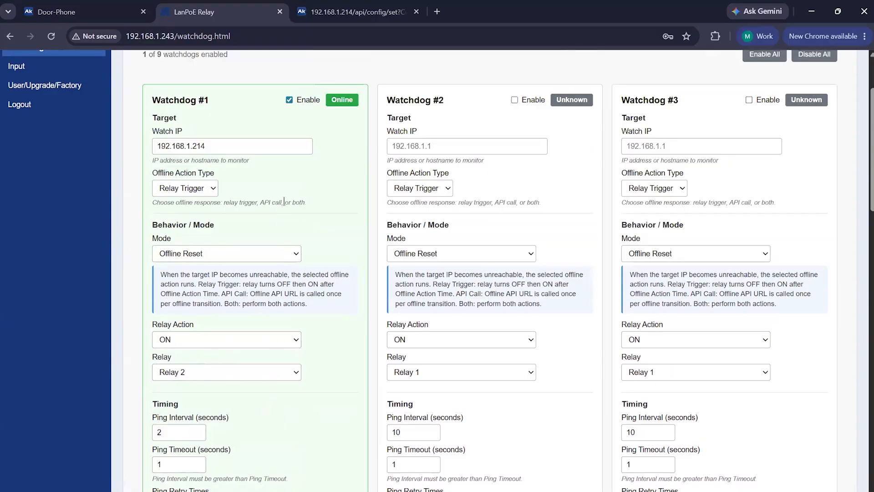
scroll(337, 183, down, 1)
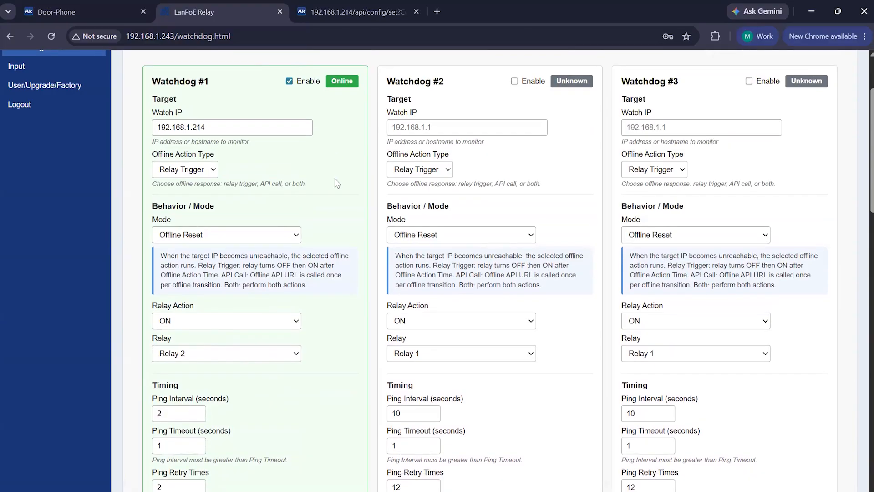
scroll(344, 234, up, 3)
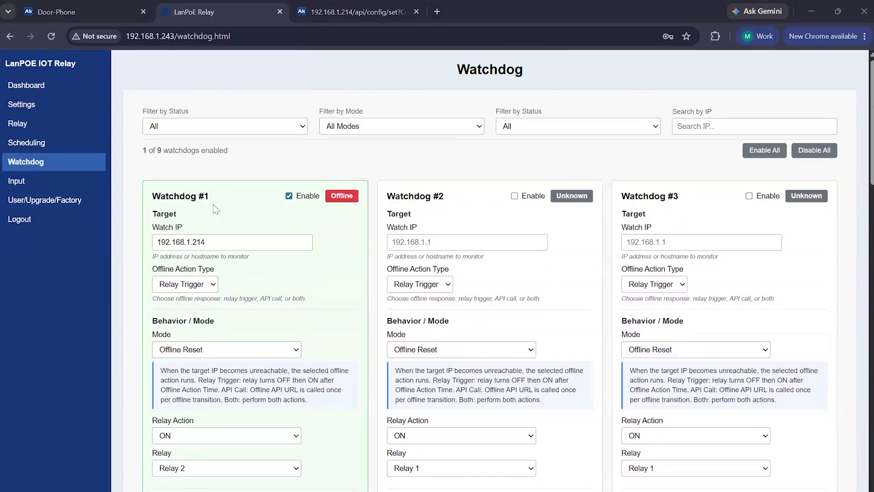
click(22, 123)
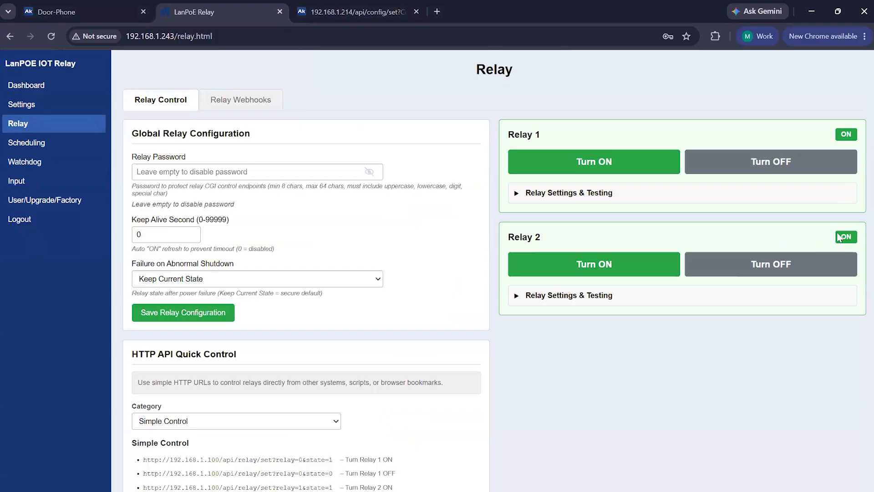
click(27, 163)
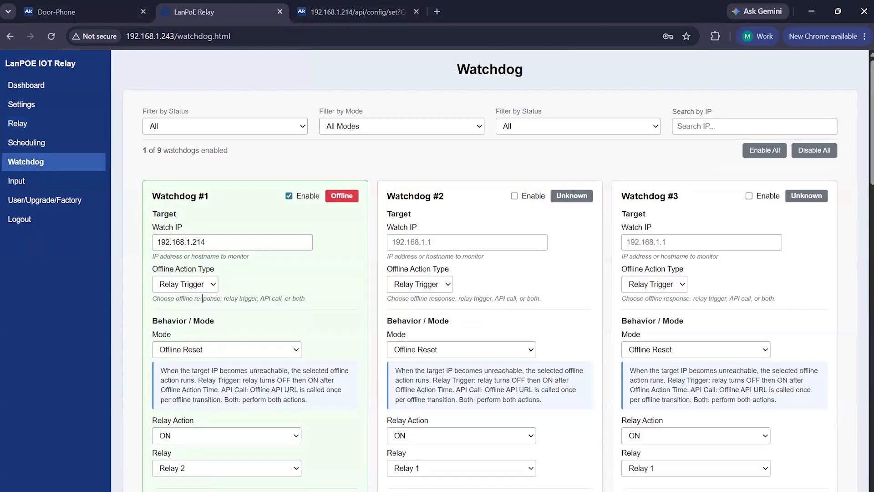
Examine Watchdog #1's relay and timing settings.
scroll(234, 346, down, 3)
scroll(234, 346, down, 3)
scroll(298, 377, up, 1)
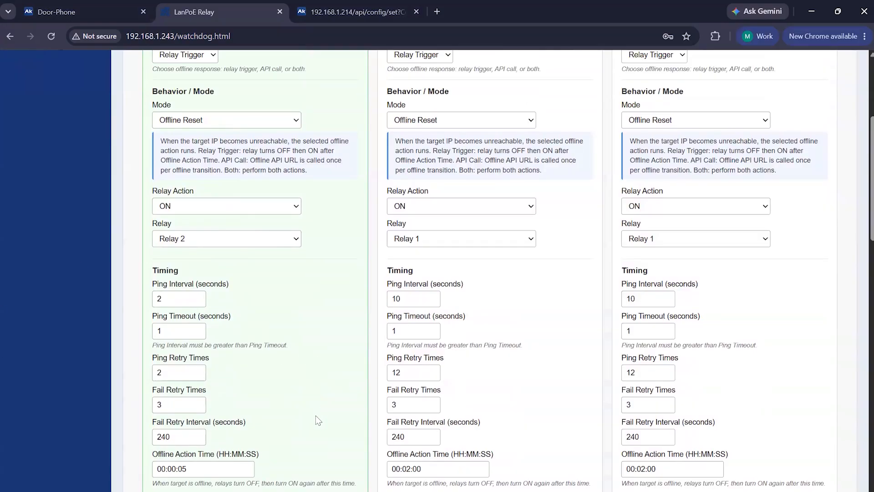
scroll(315, 419, up, 2)
scroll(315, 419, down, 2)
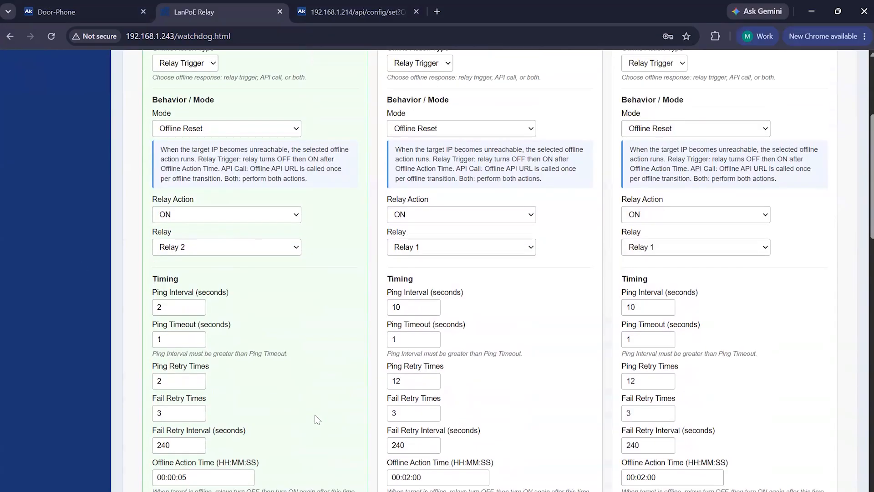
scroll(318, 420, down, 1)
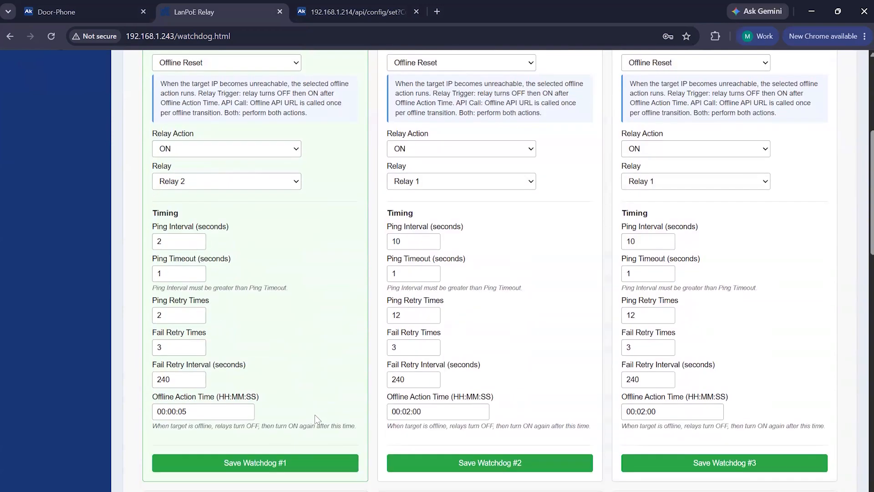
scroll(315, 418, up, 1)
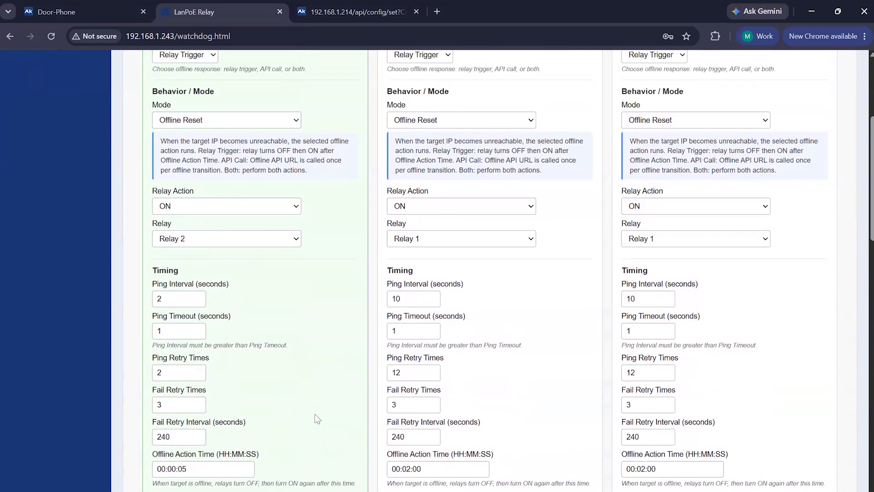
scroll(318, 419, up, 2)
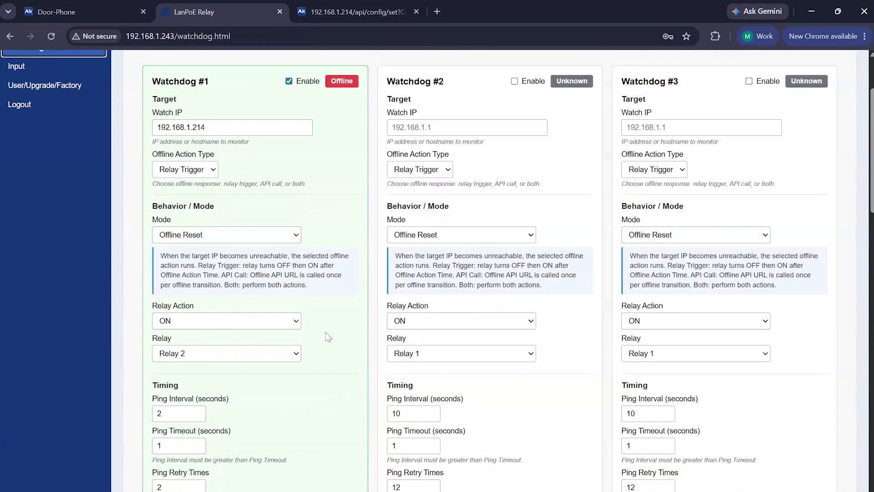
Reload the door phone's web page and check Watchdog #1's status on the relay tab.
click(78, 10)
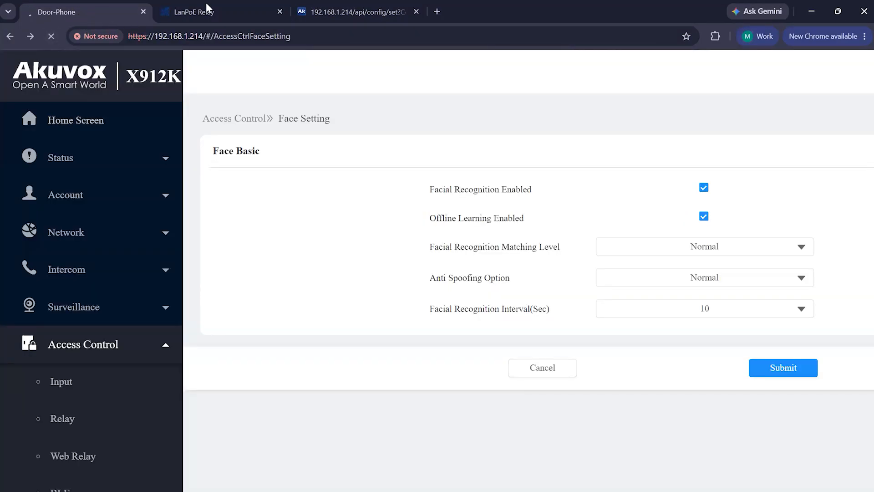
click(187, 11)
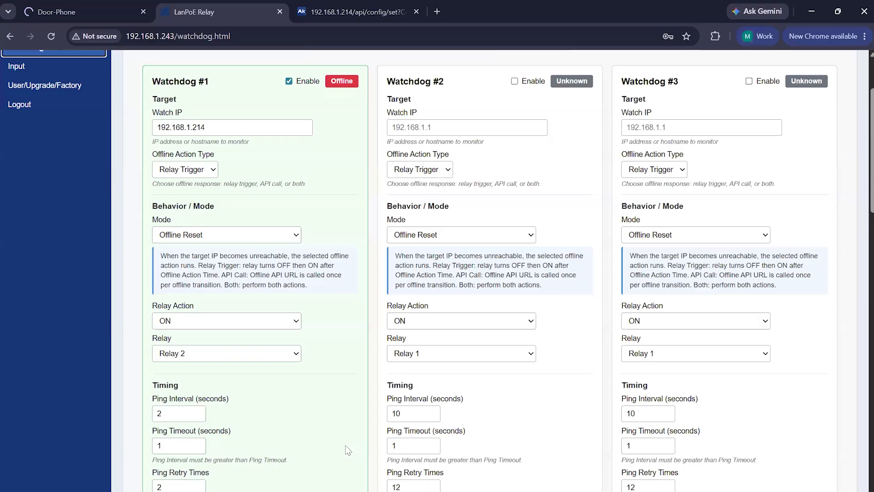
scroll(312, 449, down, 1)
click(87, 18)
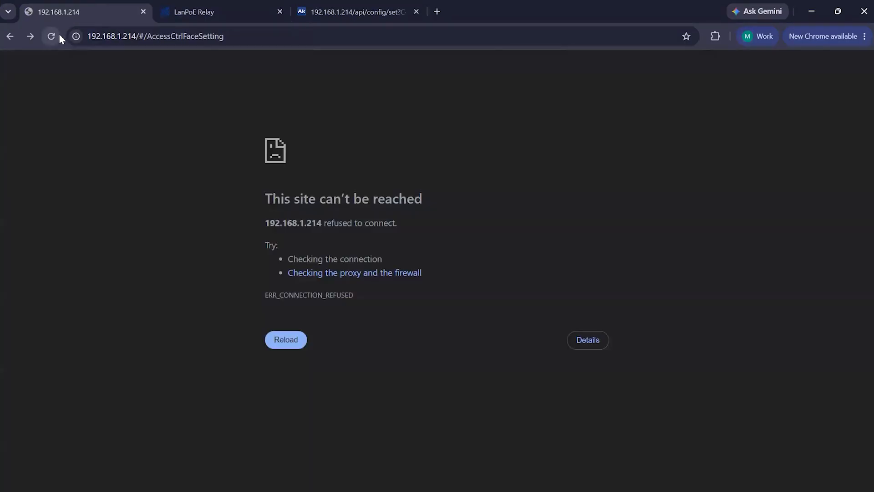
click(59, 35)
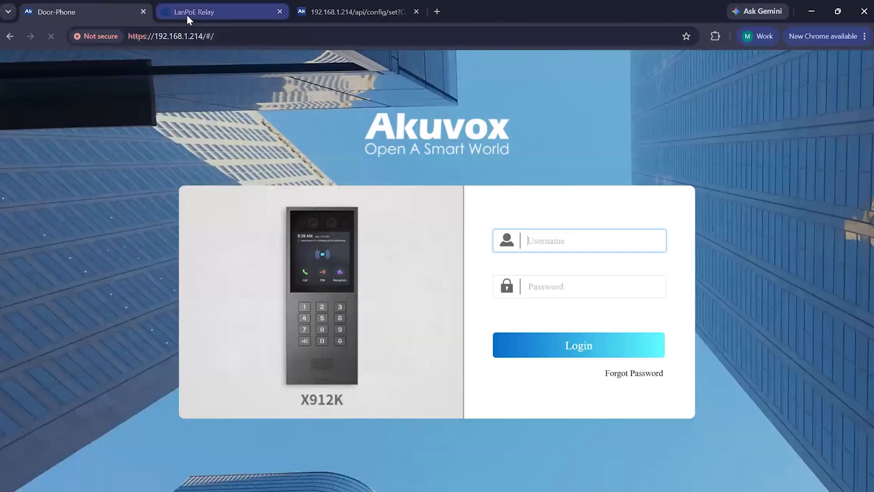
click(188, 16)
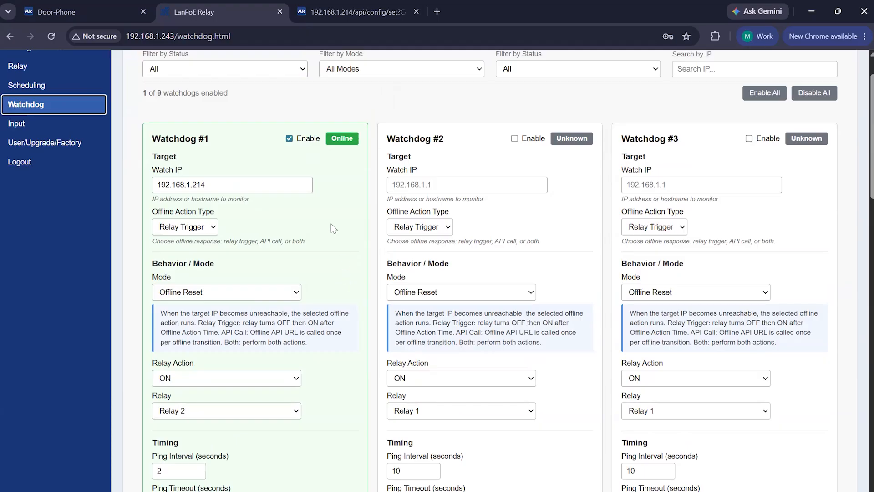
scroll(334, 229, down, 2)
scroll(334, 229, down, 2)
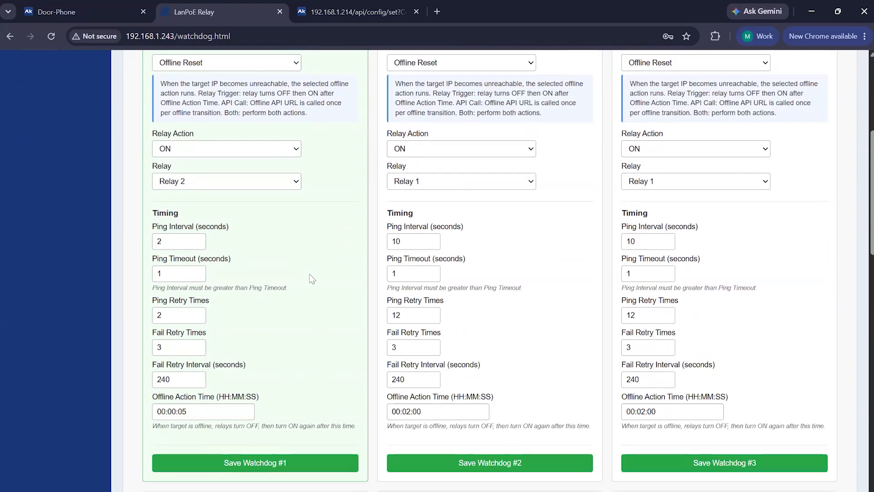
scroll(287, 306, up, 1)
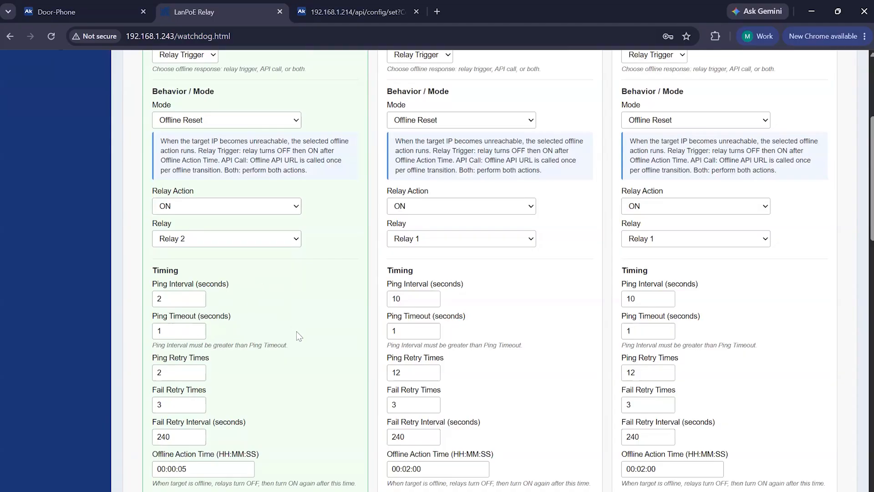
Change Watchdog #1's Offline Action Type to API Call.
scroll(297, 331, down, 2)
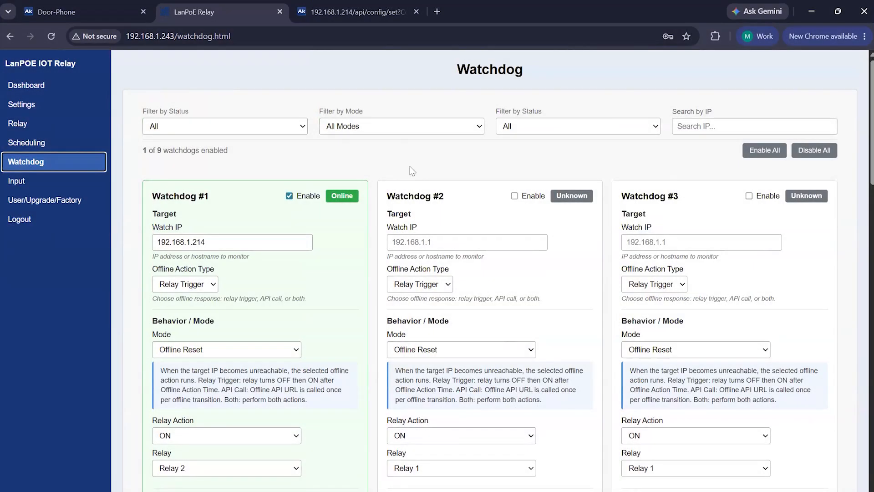
scroll(255, 230, down, 1)
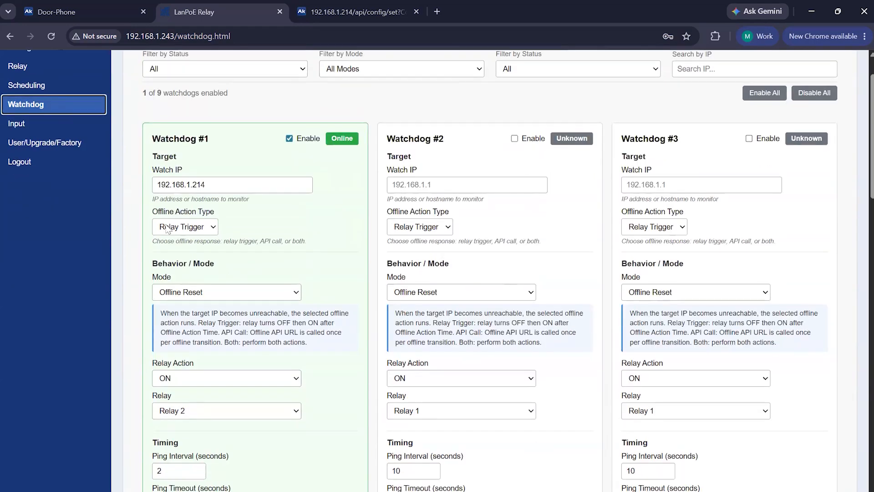
click(167, 228)
click(173, 254)
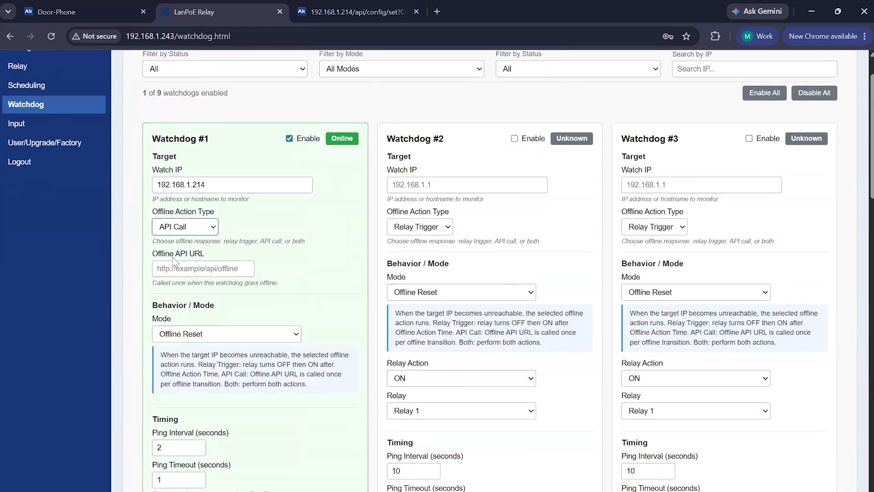
Open the Relay page and copy the HTTP API URL that turns Relay 2 ON.
click(282, 225)
scroll(36, 209, up, 1)
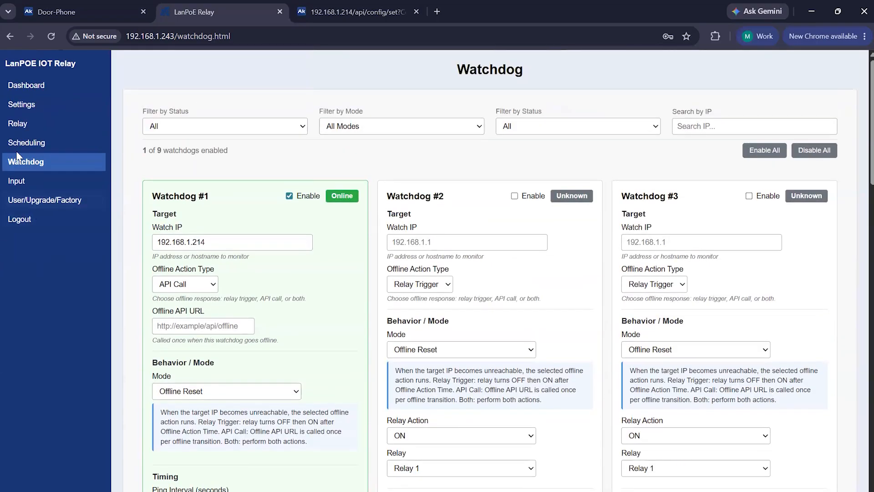
click(45, 126)
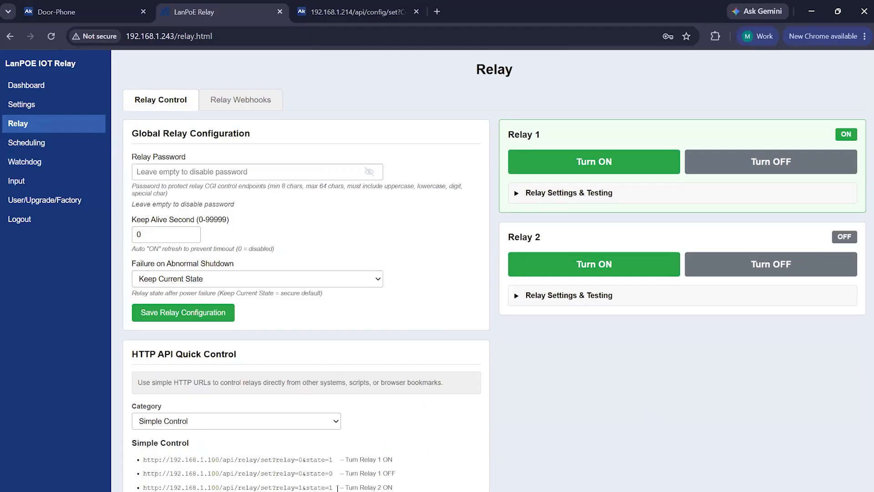
drag(334, 487, 141, 488)
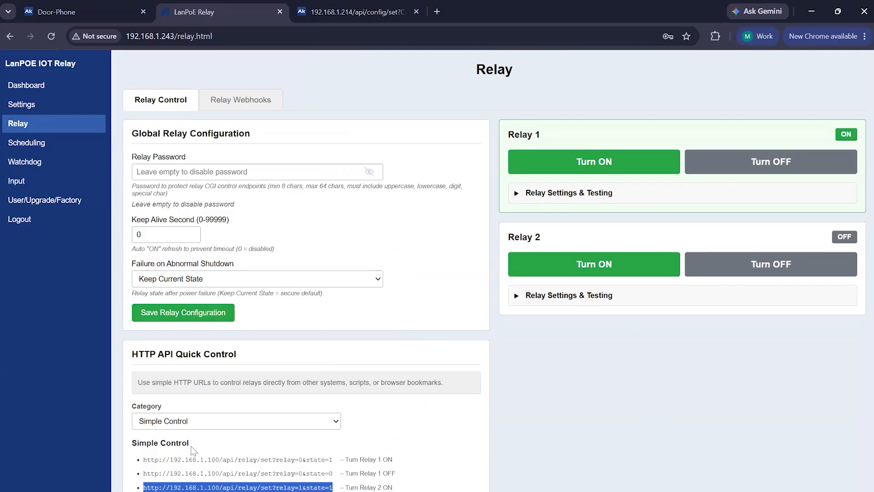
Return to the Watchdog page and paste the copied URL into Watchdog #1's Offline API URL.
click(43, 167)
click(184, 331)
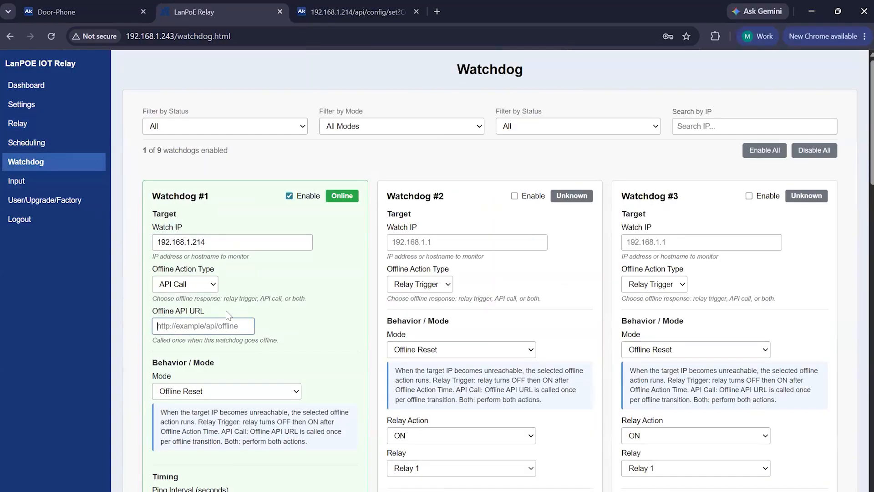
click(226, 312)
click(223, 331)
text(http://192.168.1.100/api/relay?relay=1&state=0)
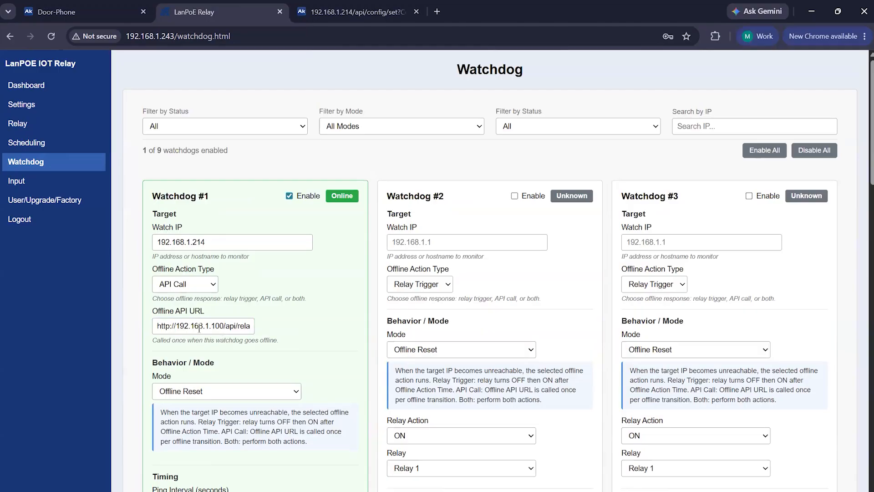
Change the Offline API URL's host address to 192.168.1.243.
click(224, 326)
key(BackSpace)
key(BackSpace)
key(BackSpace)
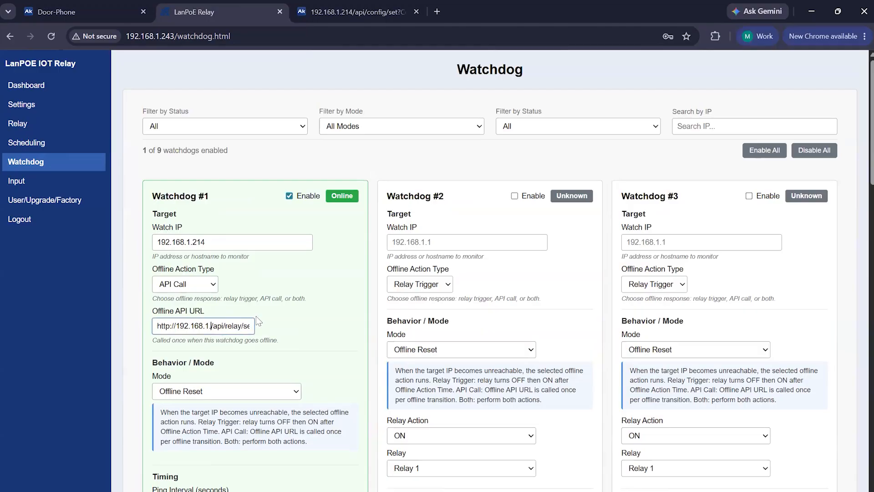
text(2)
click(256, 316)
click(214, 325)
text(43)
Save Watchdog #1's settings.
click(288, 323)
scroll(291, 322, down, 5)
click(259, 442)
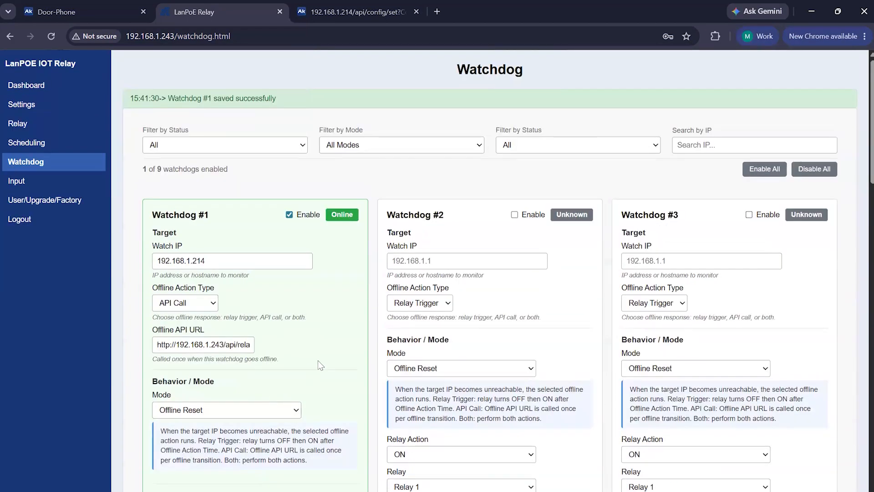
Scroll through Watchdog #1's saved settings and its status.
scroll(498, 357, down, 2)
scroll(225, 322, up, 3)
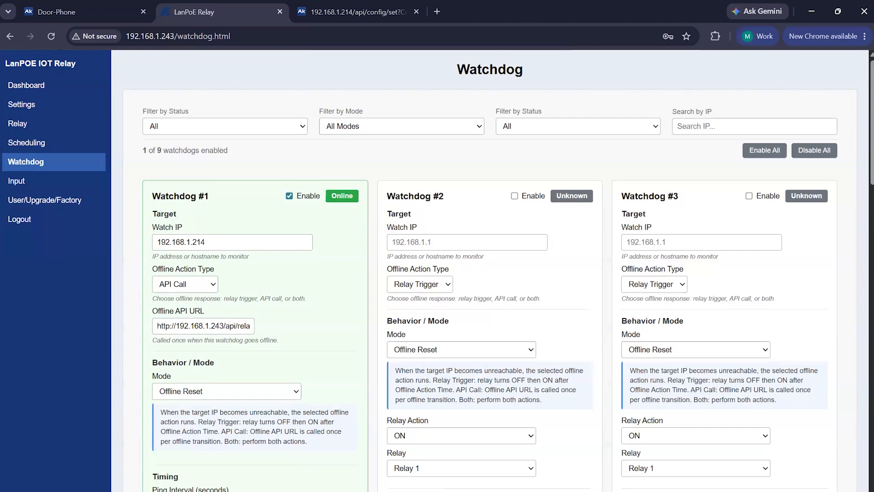
scroll(325, 428, down, 5)
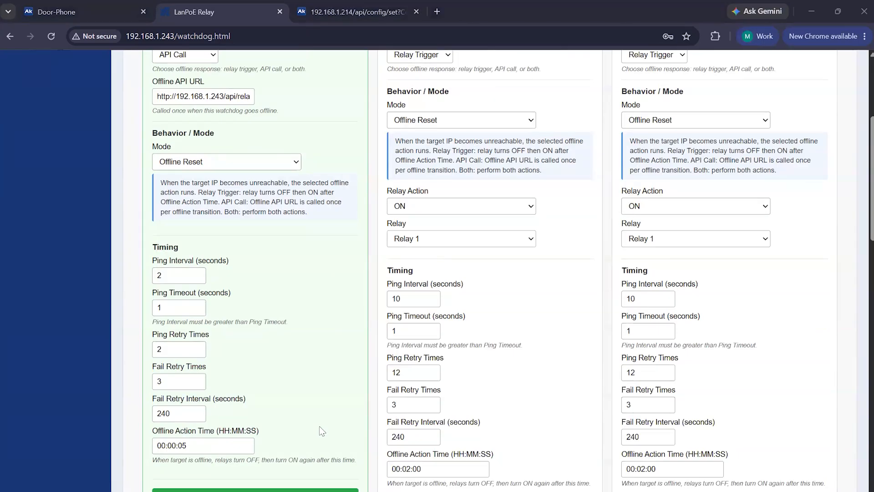
scroll(320, 429, up, 4)
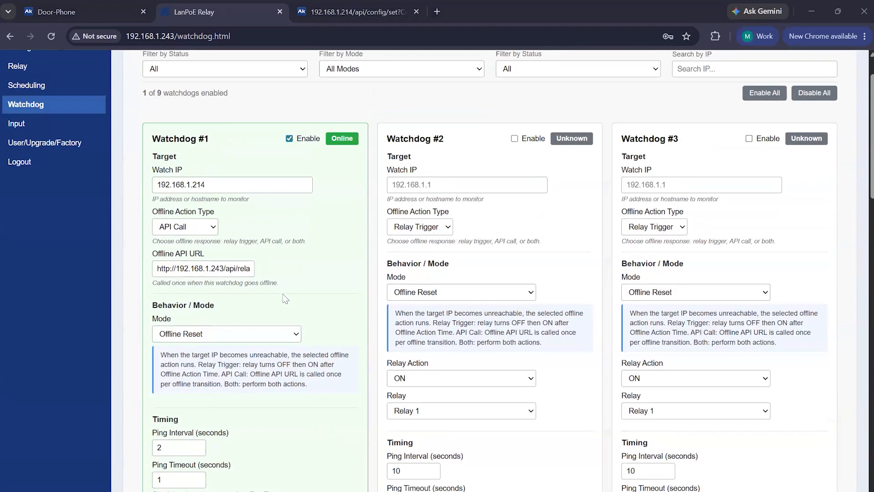
scroll(285, 299, up, 2)
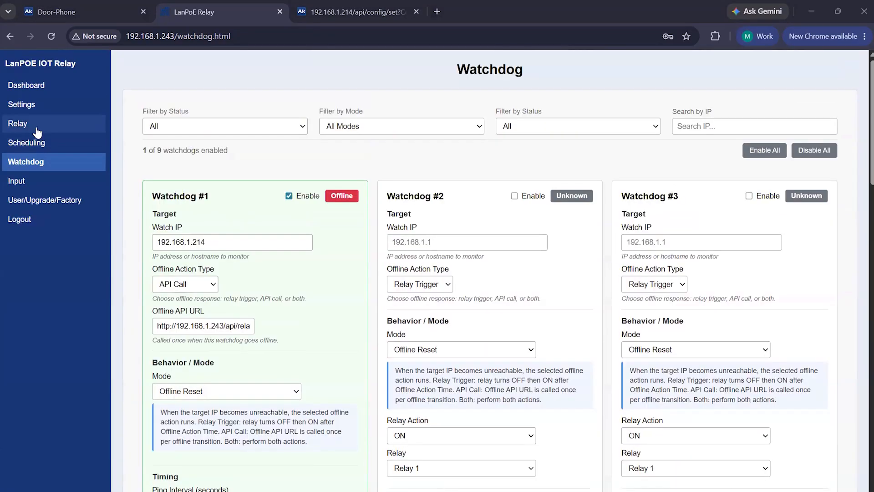
Check Relay 2's state on the Relay page, then return and watch Watchdog #1's status.
click(36, 126)
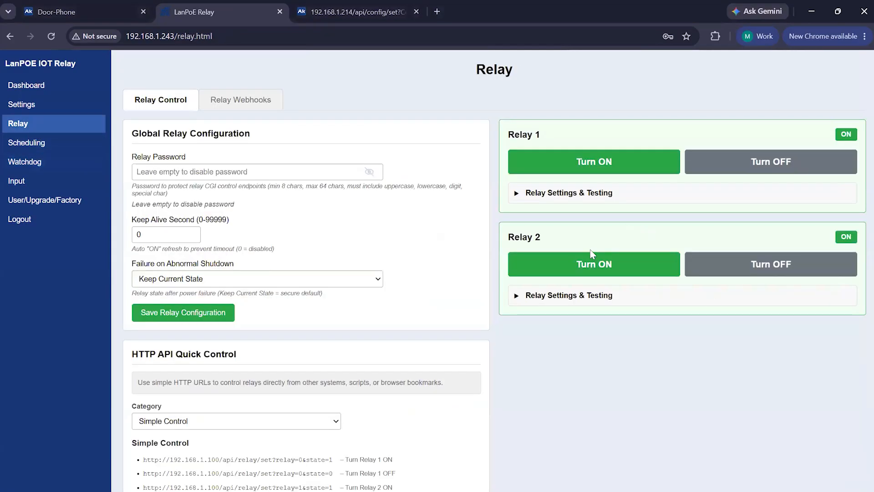
click(35, 167)
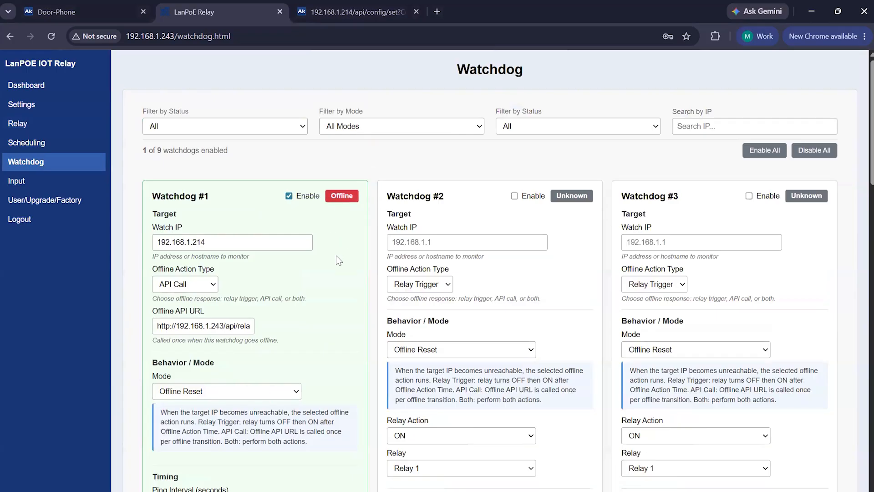
scroll(336, 256, down, 5)
scroll(331, 308, down, 2)
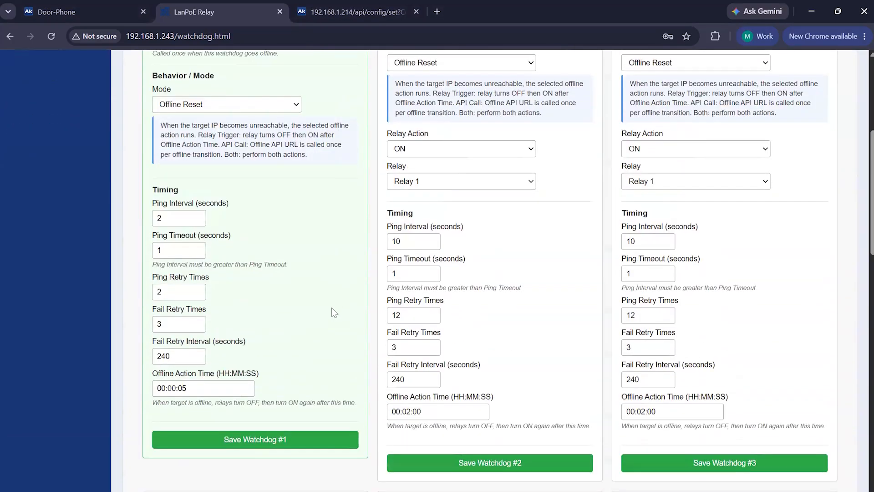
scroll(331, 307, up, 5)
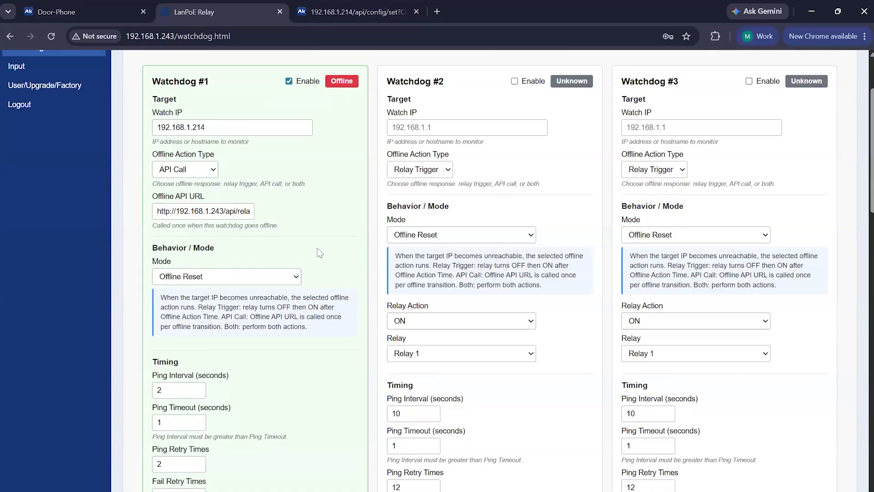
scroll(317, 247, up, 1)
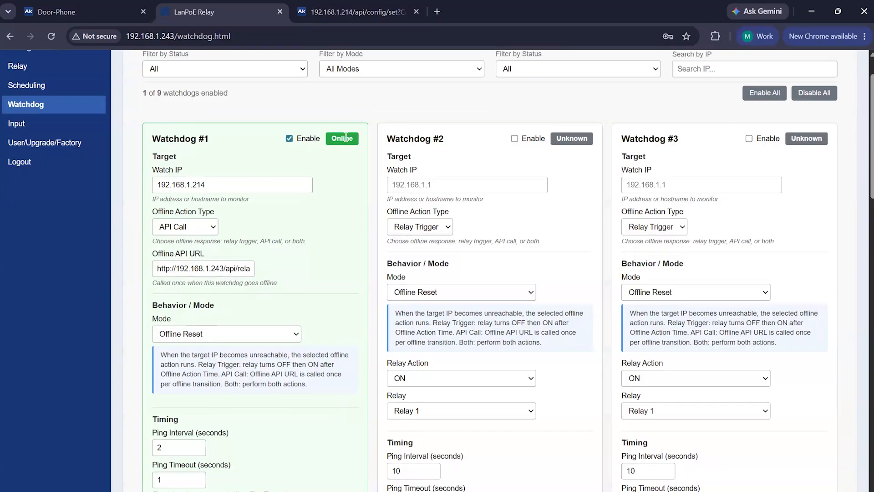
scroll(327, 218, down, 2)
scroll(327, 218, up, 2)
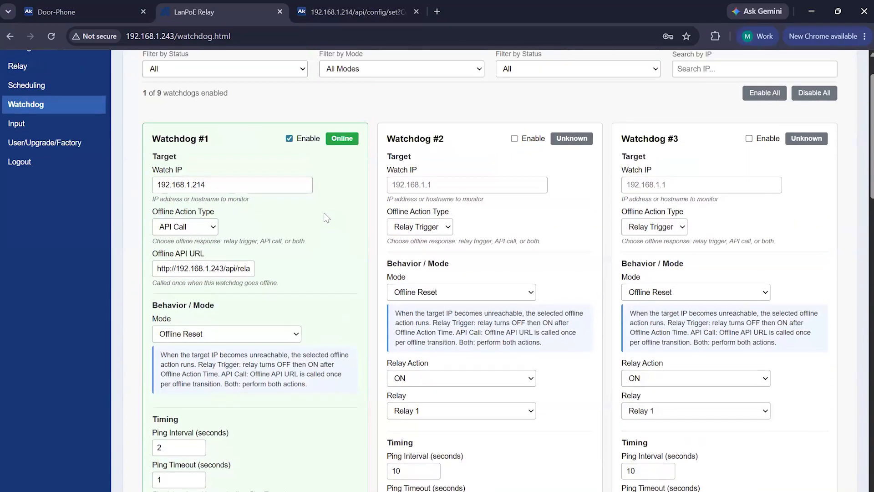